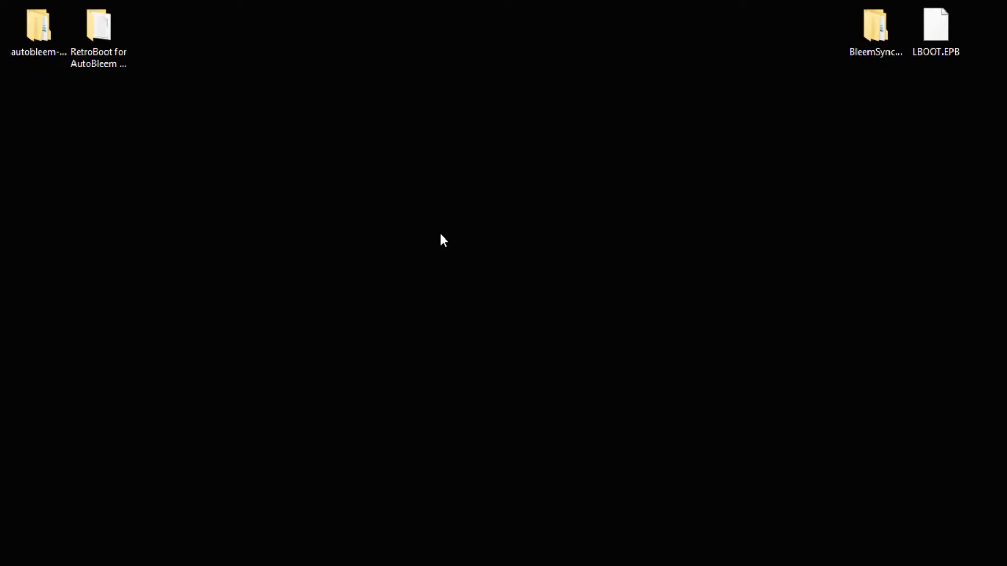
Select the BleemSync1.1.0 and RetroBoot desktop folders to reveal their full names.
click(877, 35)
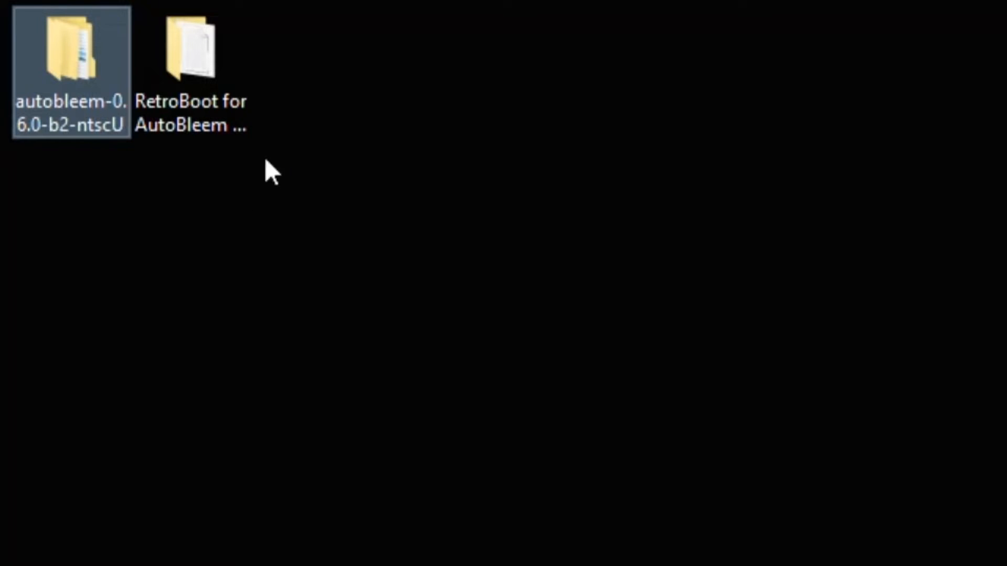
click(206, 71)
click(221, 76)
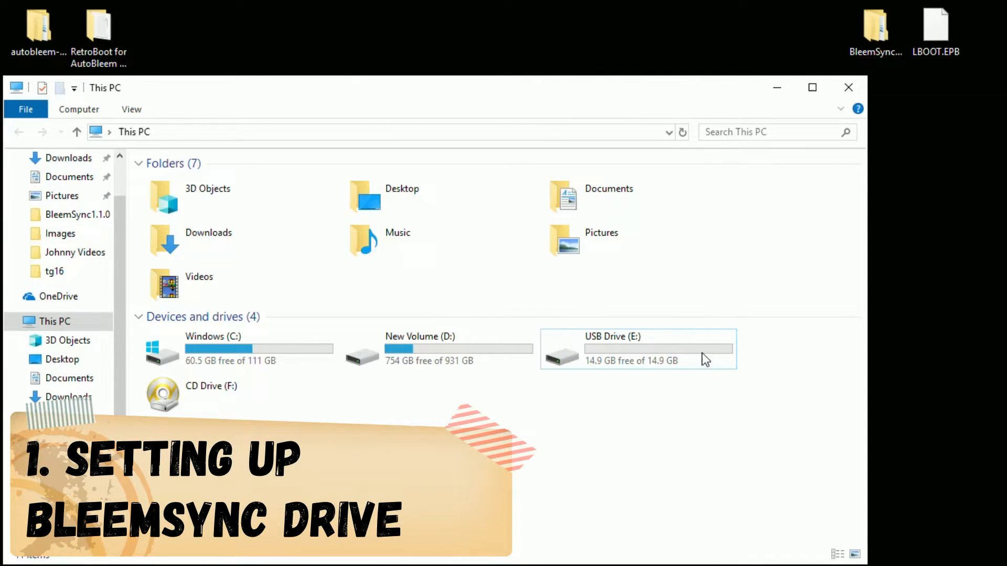
Format USB Drive (E:) as FAT32 with the volume label SONY.
right_click(596, 336)
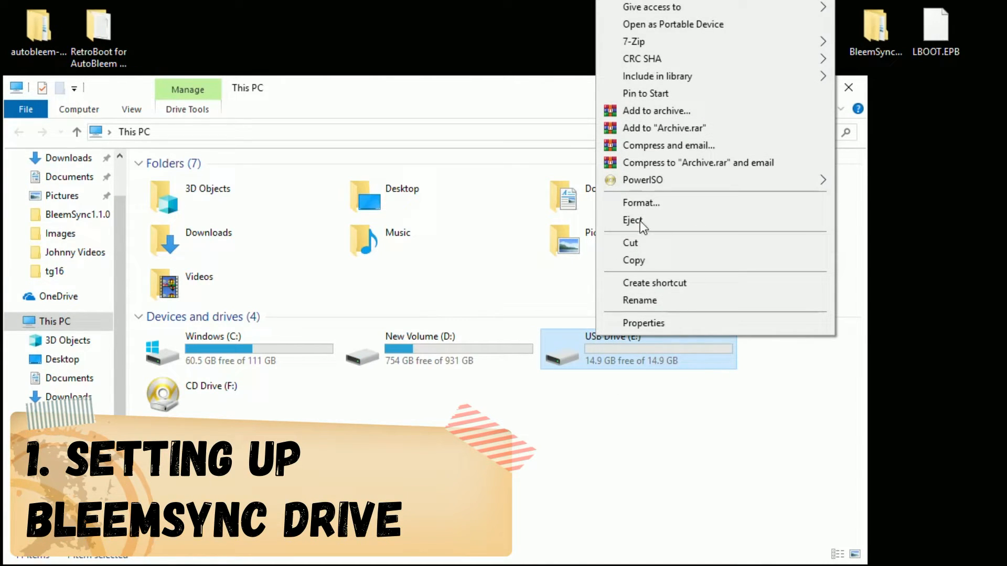
click(641, 202)
click(181, 116)
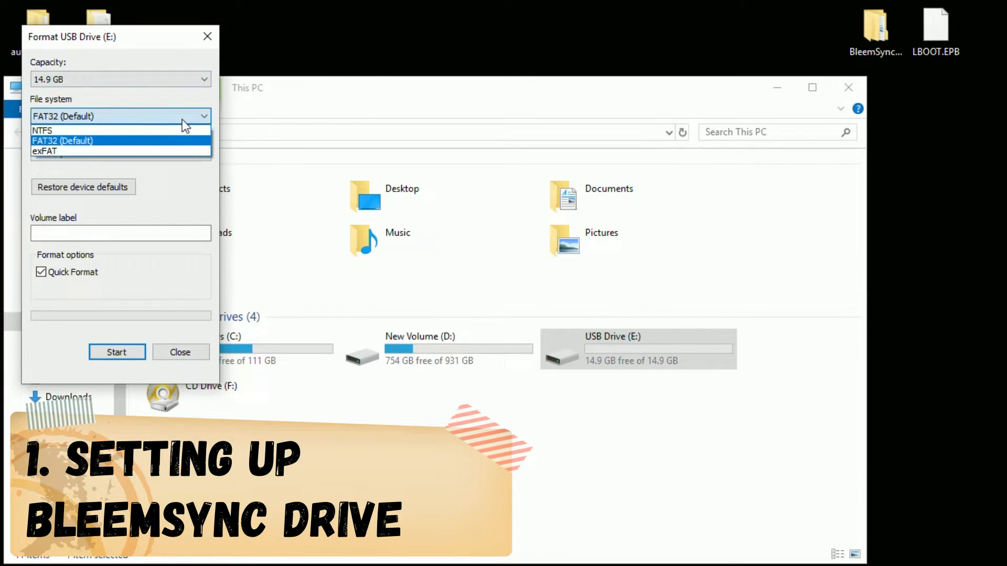
click(63, 140)
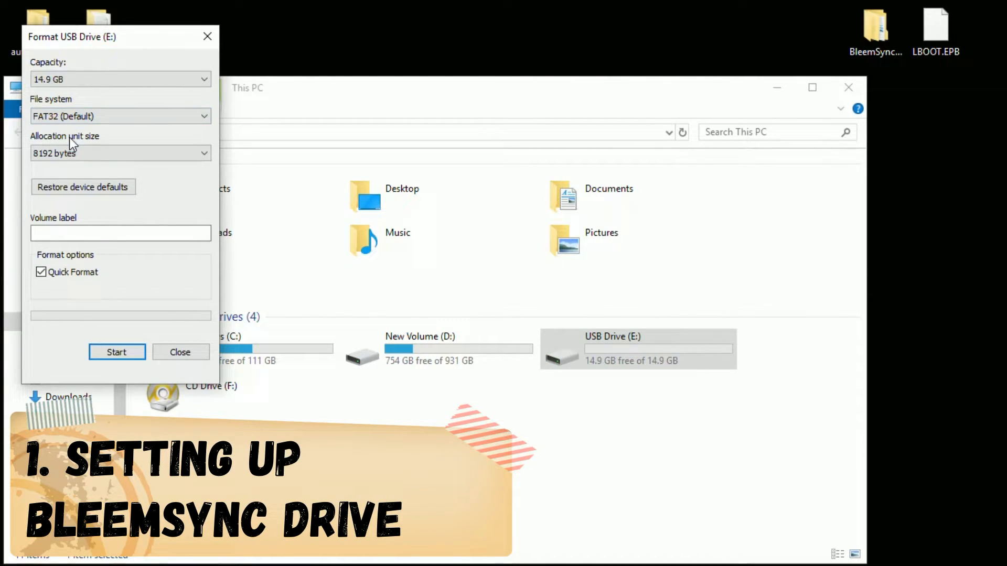
click(99, 232)
text(SONY)
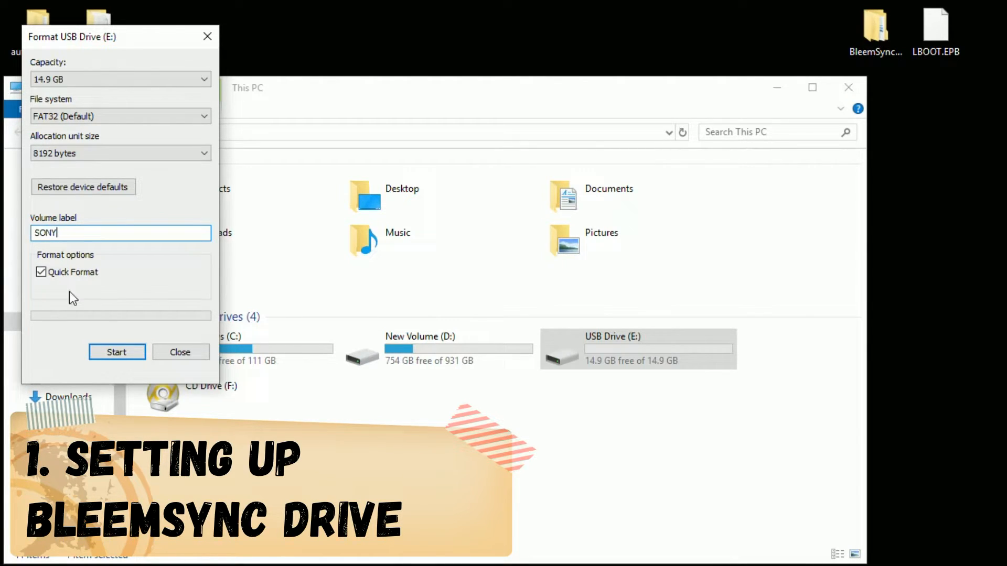
click(118, 352)
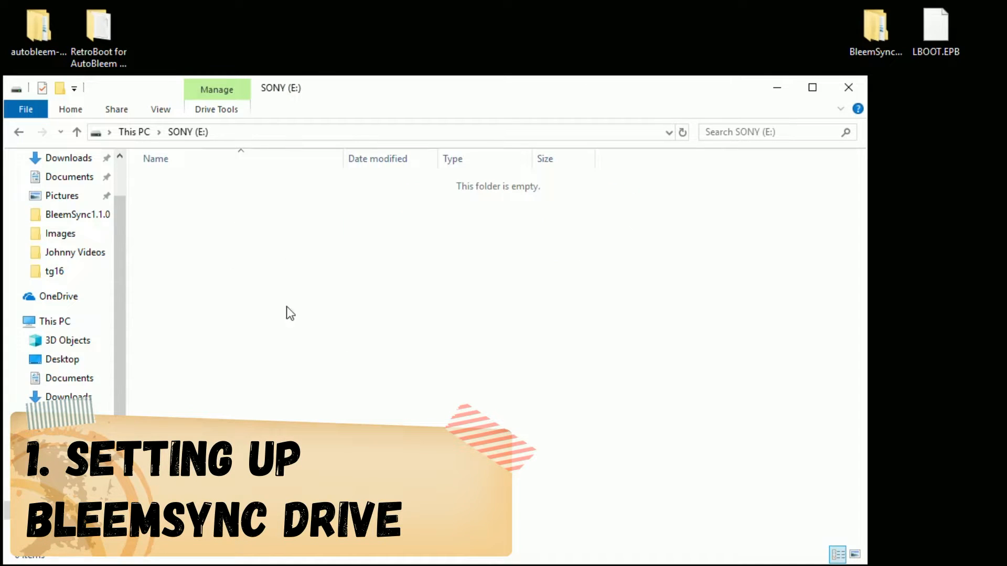
Select both folders inside BleemSync1.1.0 for copying onto the SONY drive.
click(871, 35)
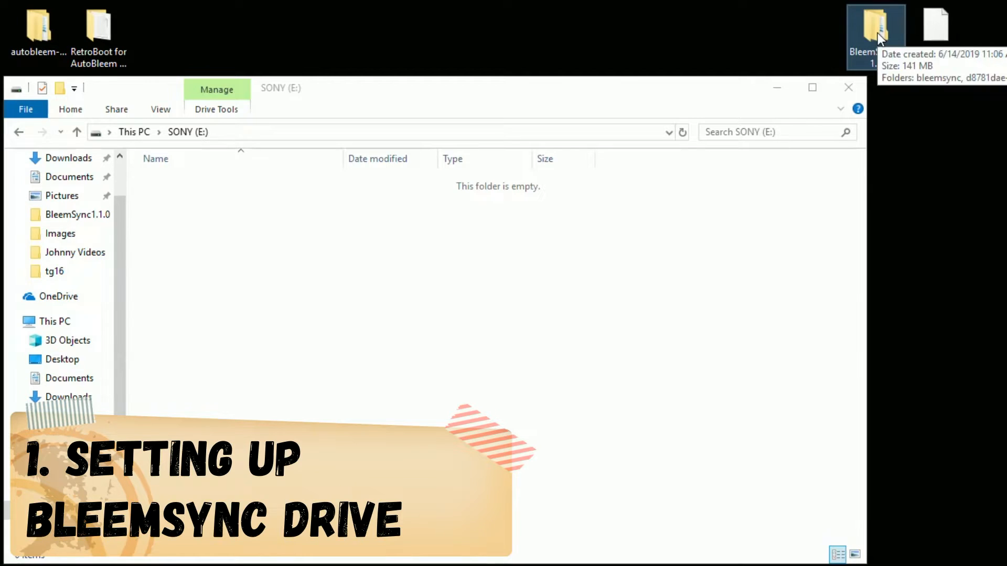
double_click(881, 36)
mouse_move(217, 386)
mouse_down()
mouse_move(178, 339)
mouse_move(236, 202)
mouse_up()
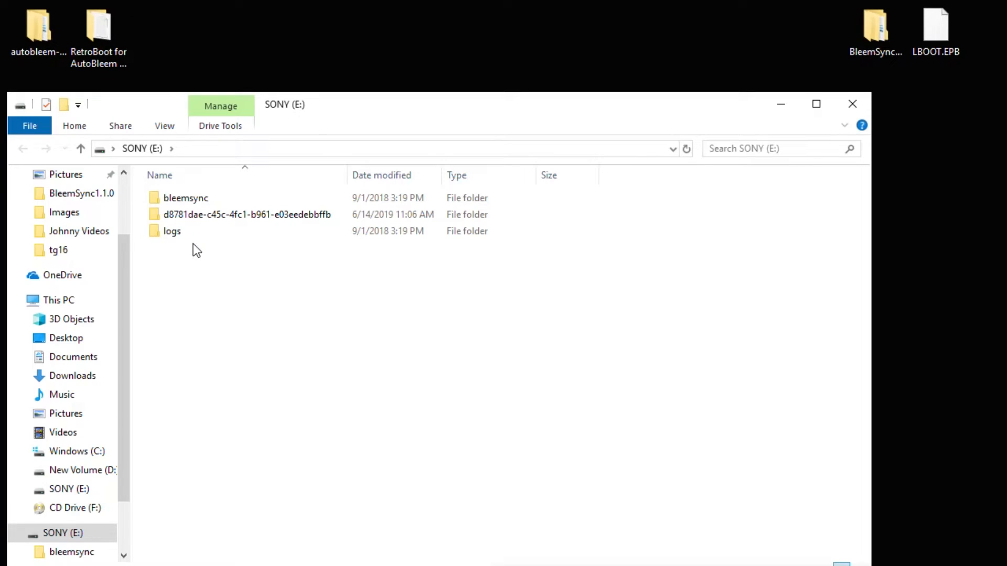
double_click(183, 234)
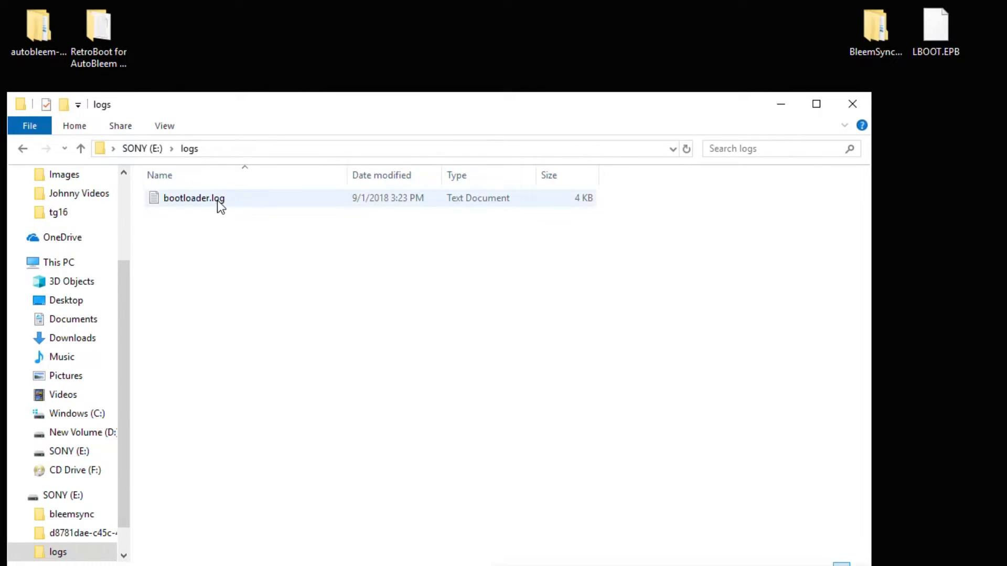
click(23, 148)
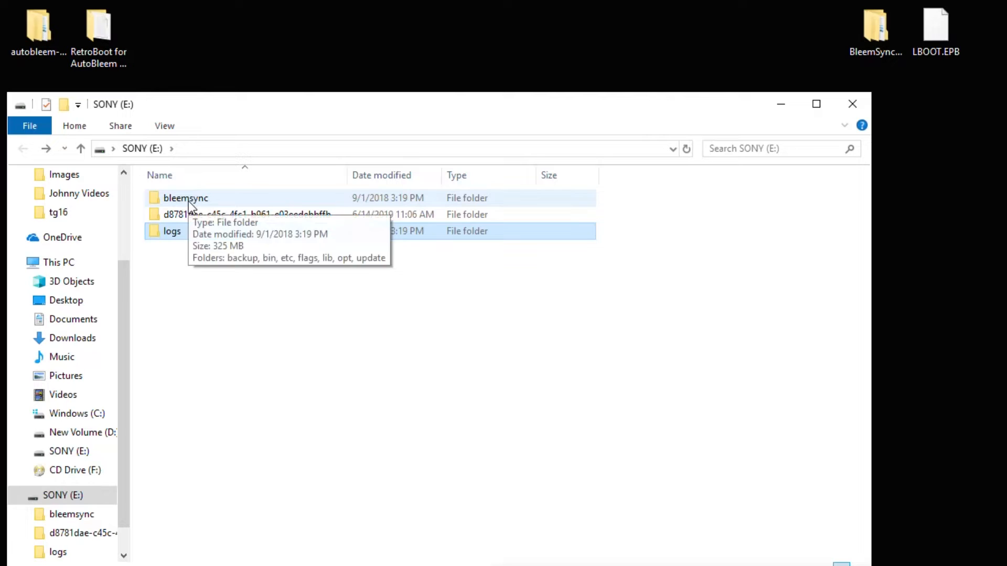
double_click(188, 200)
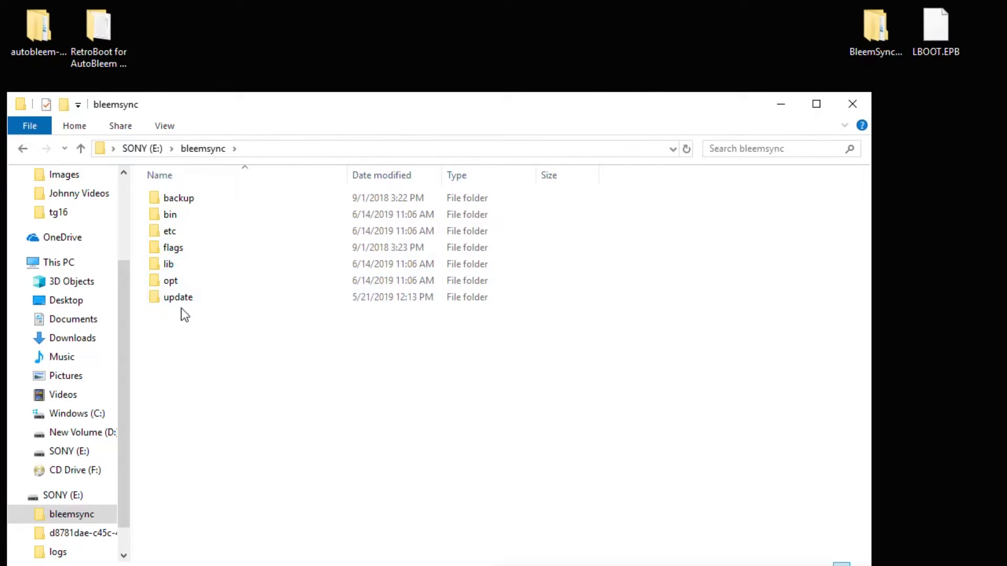
key(BackSpace)
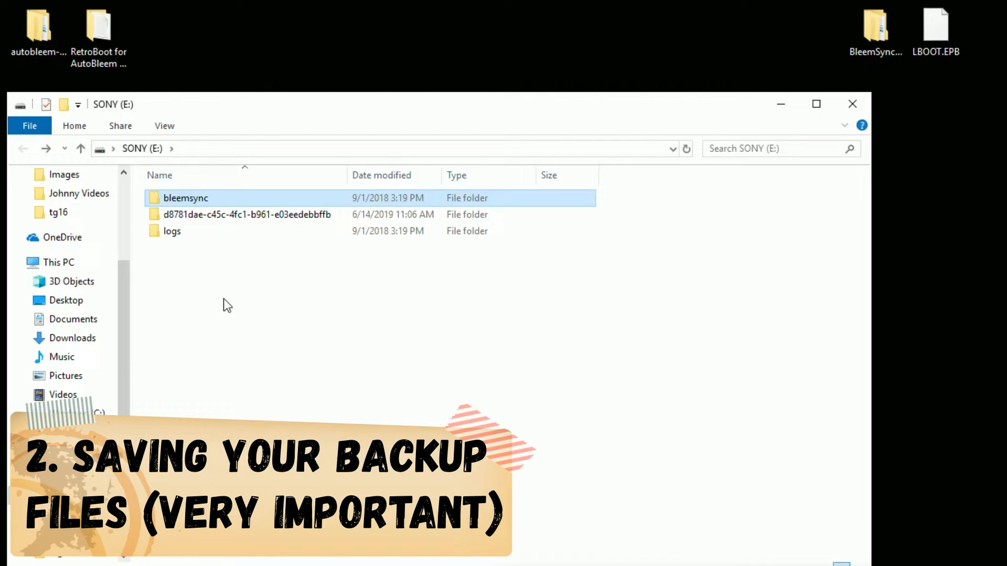
double_click(191, 197)
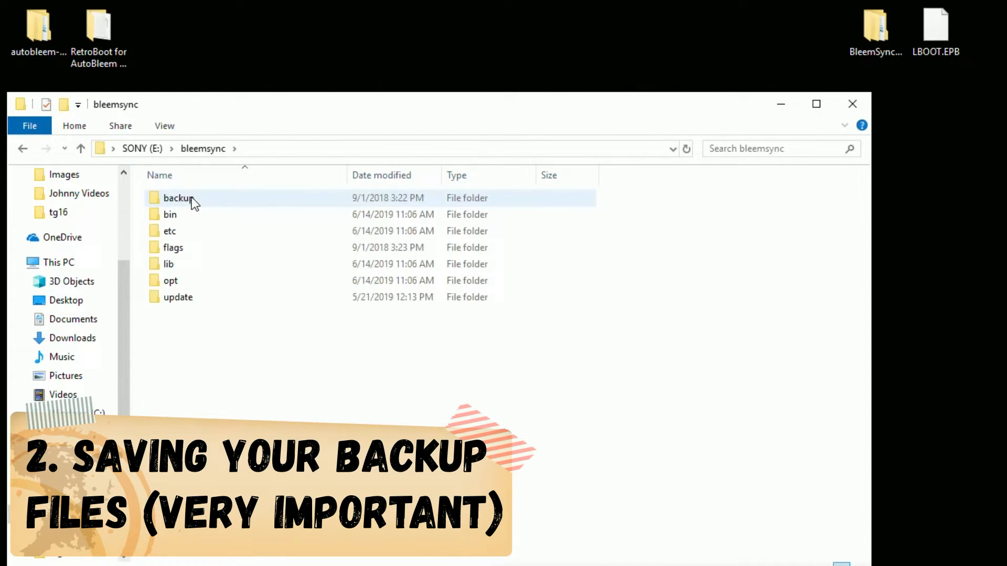
double_click(177, 199)
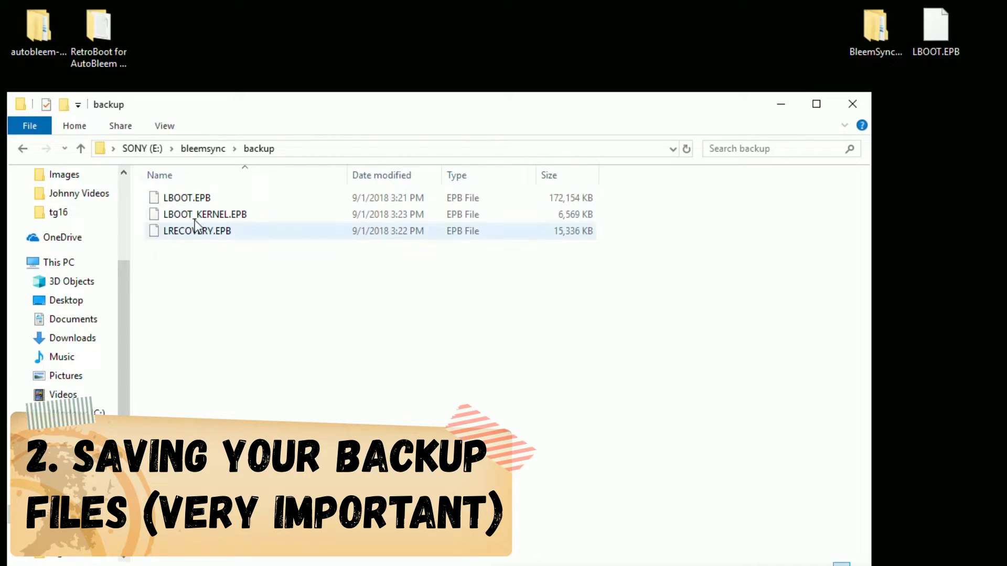
click(23, 149)
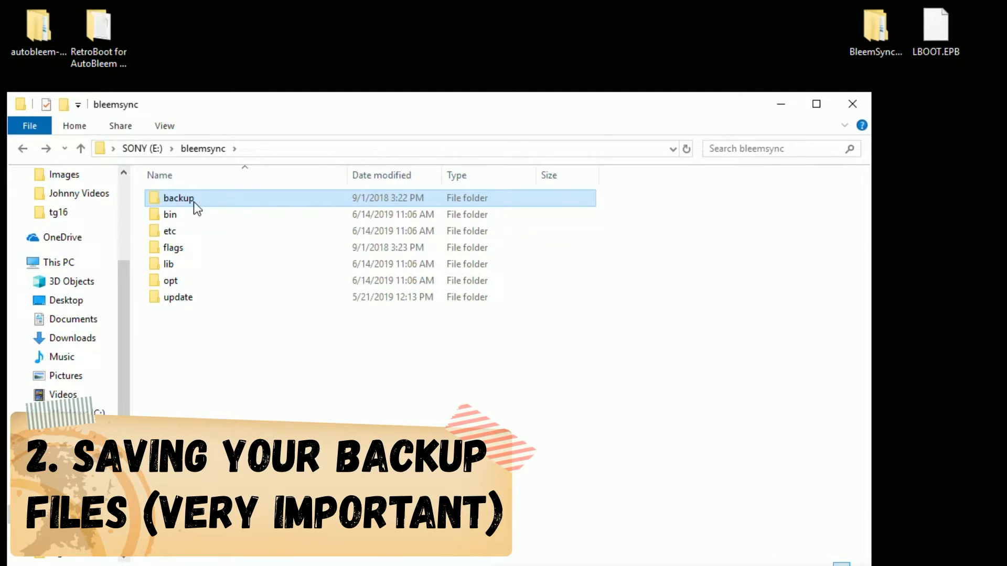
mouse_move(180, 200)
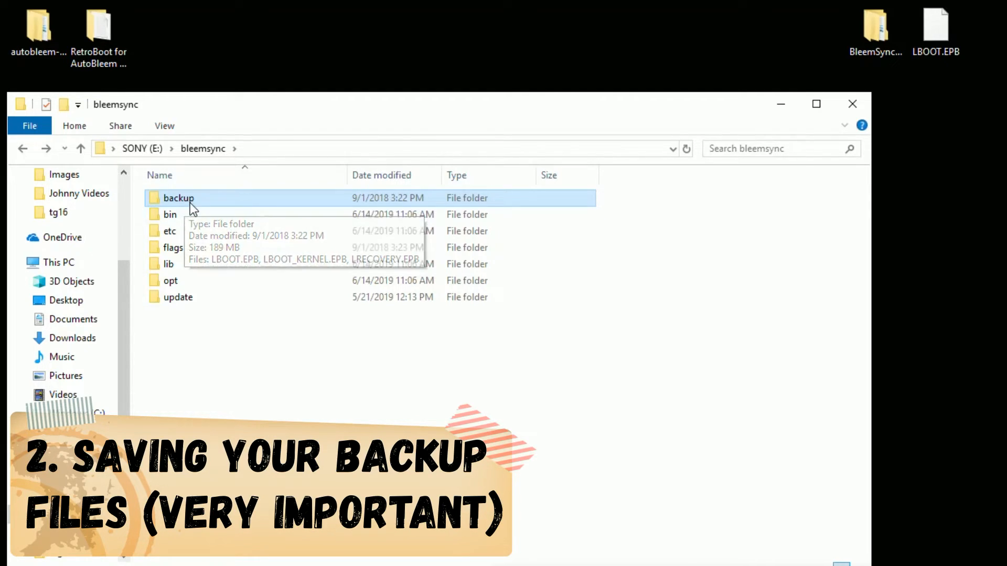
double_click(180, 202)
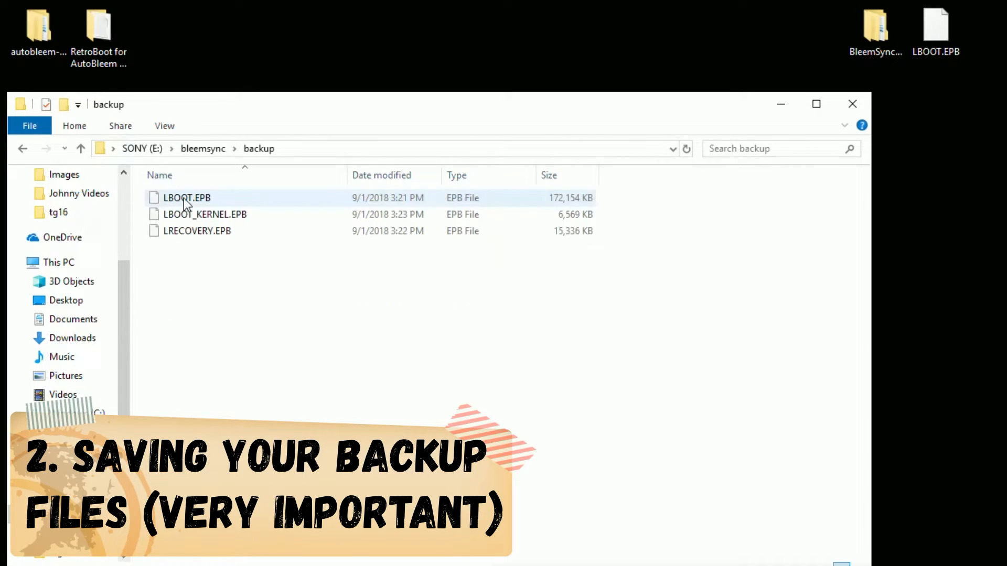
click(23, 148)
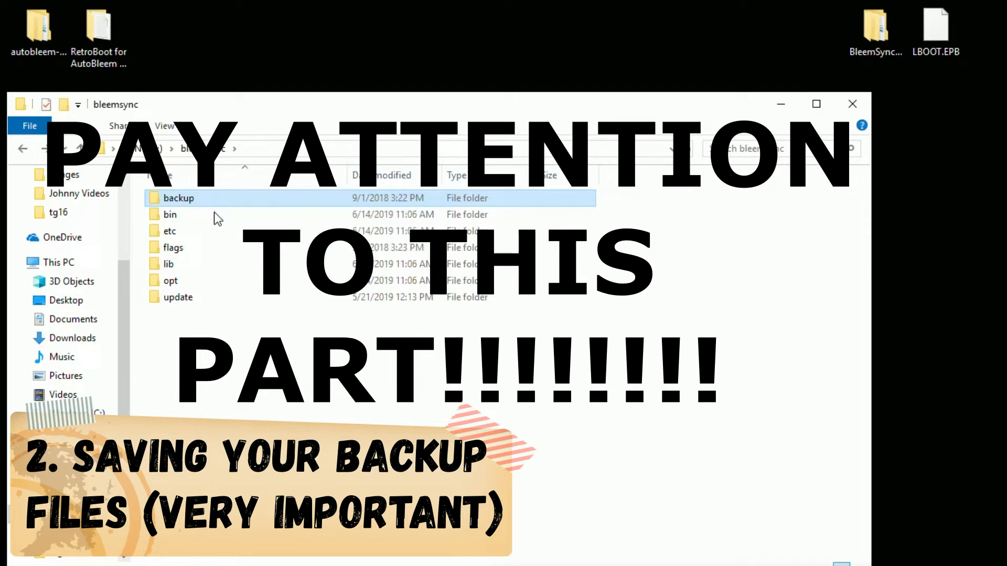
double_click(192, 198)
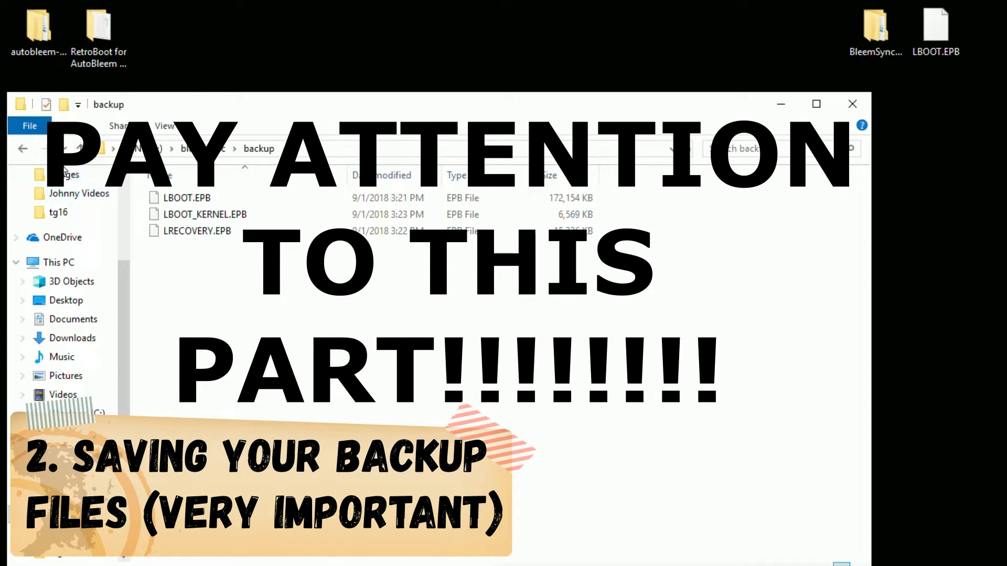
click(24, 149)
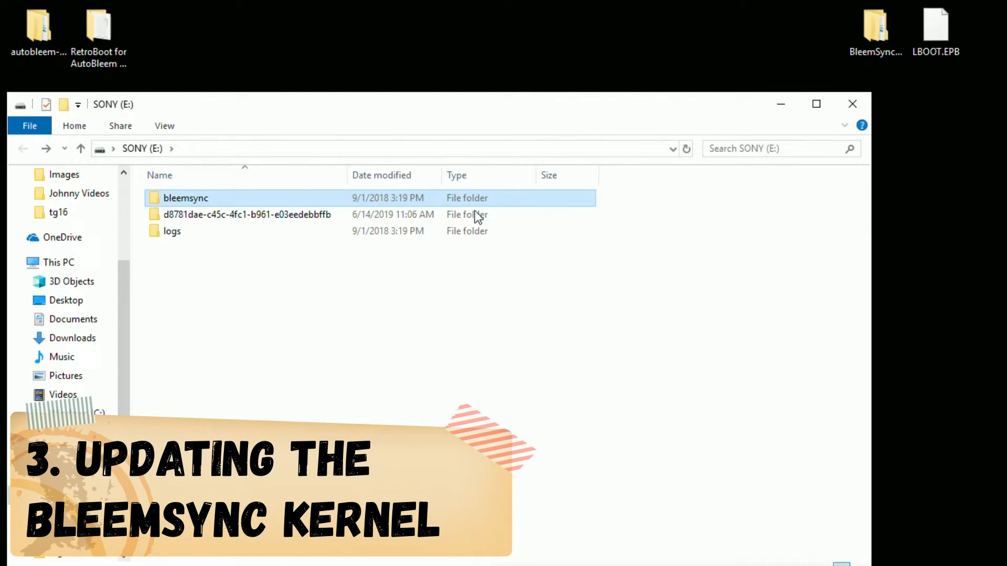
Copy LBOOT.EPB from the desktop into bleemsync\update on SONY (E:).
double_click(188, 199)
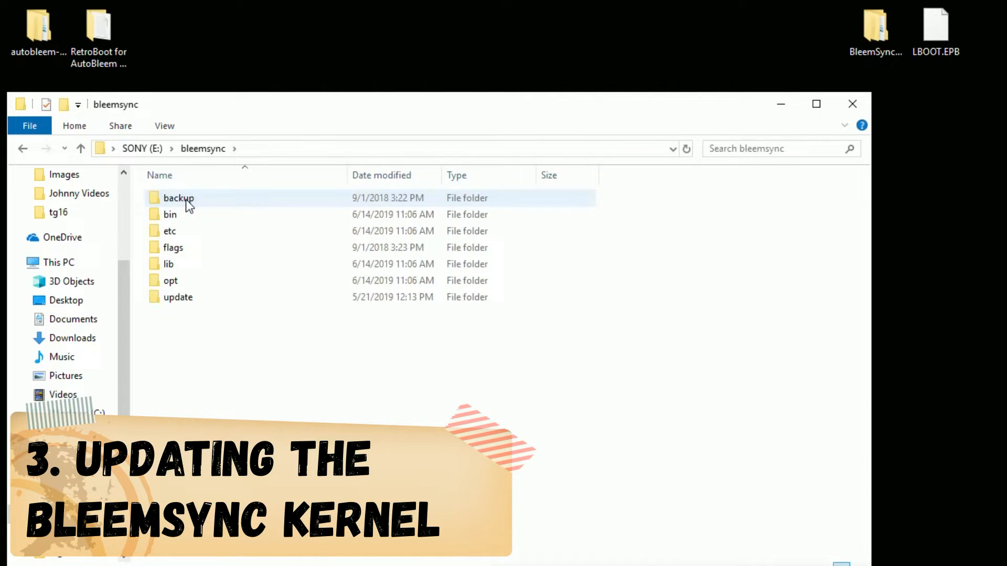
double_click(192, 299)
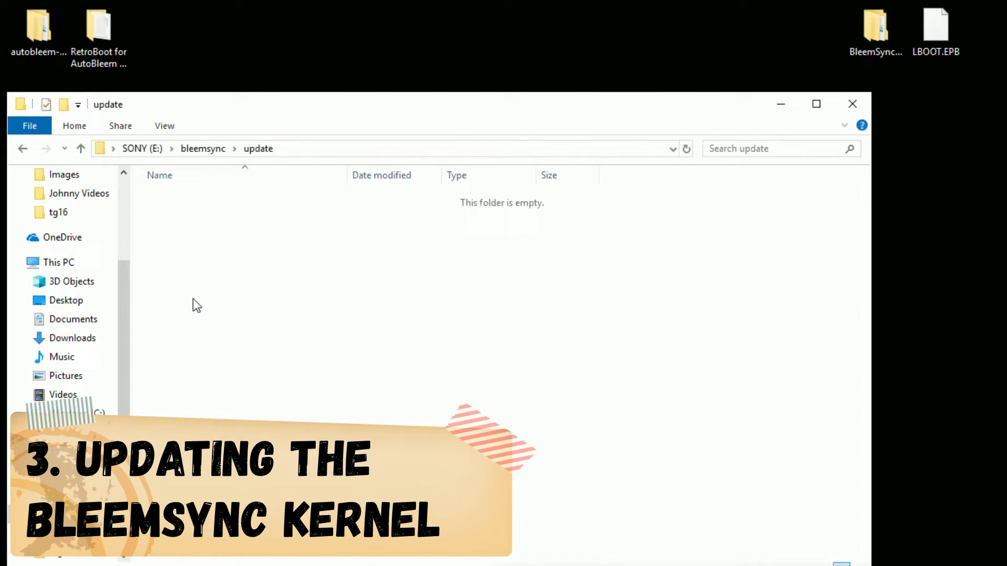
drag(936, 32, 255, 286)
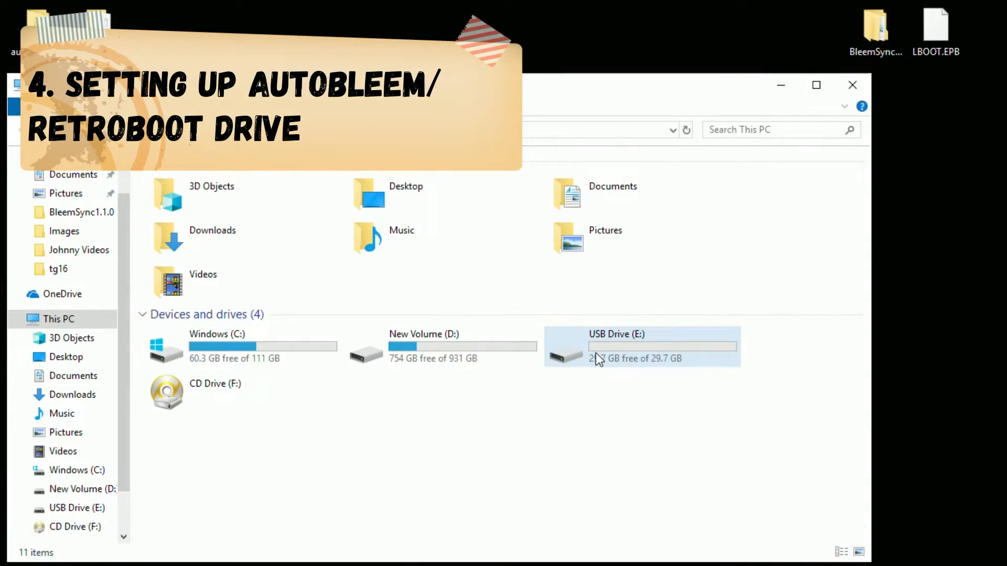
Format the new 29.7 GB USB drive as FAT32, ready for the SONY label.
right_click(592, 358)
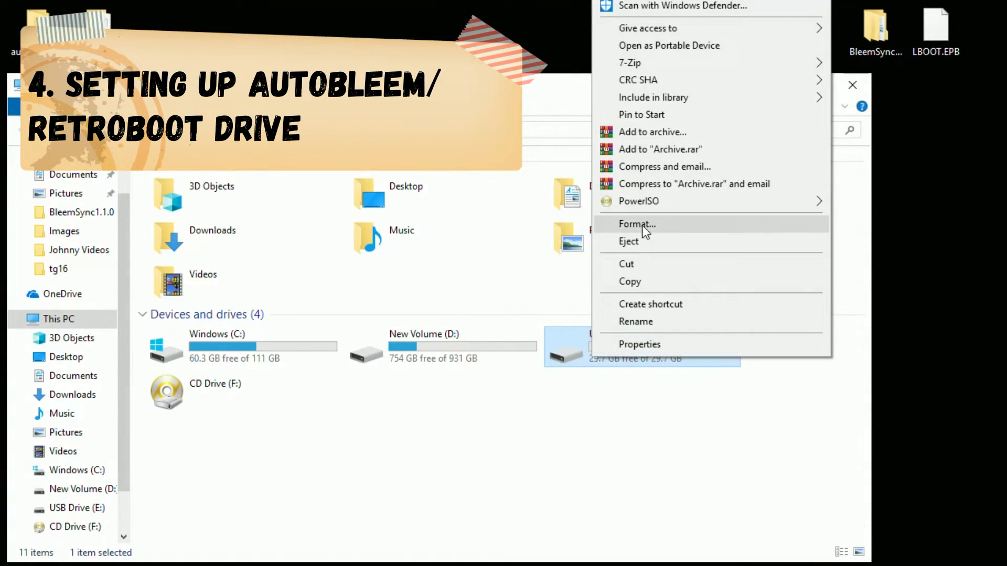
click(643, 225)
click(261, 325)
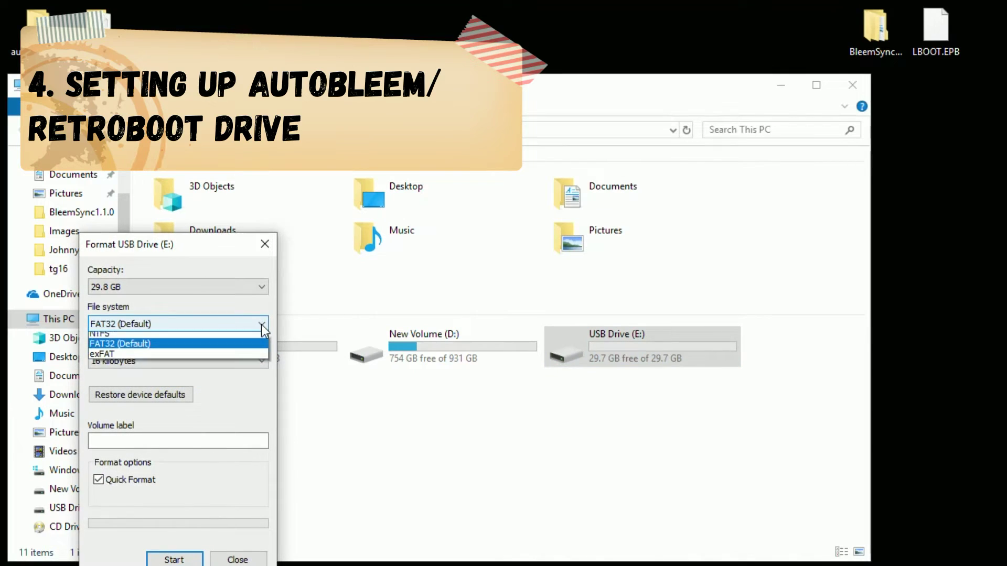
click(147, 349)
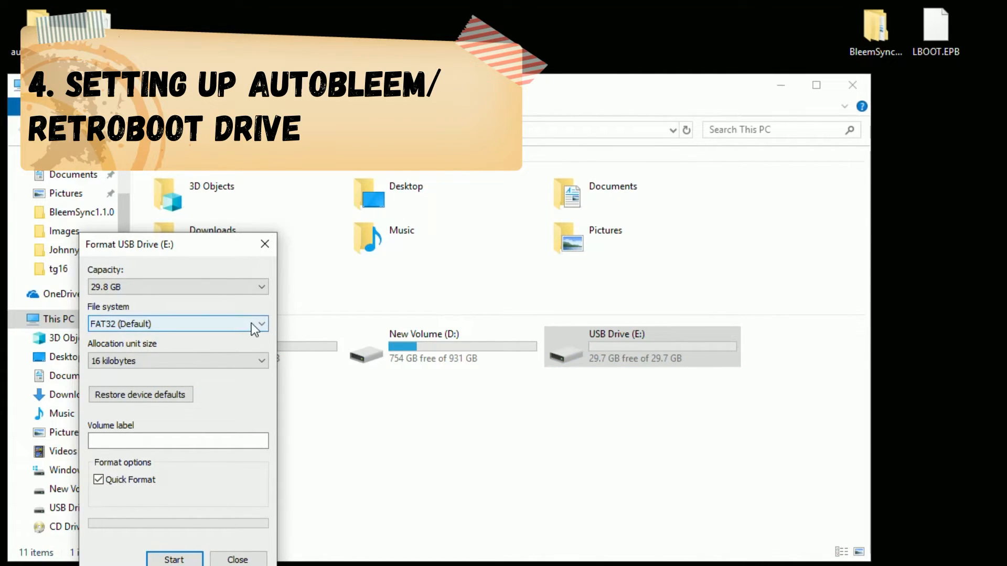
click(252, 323)
click(151, 340)
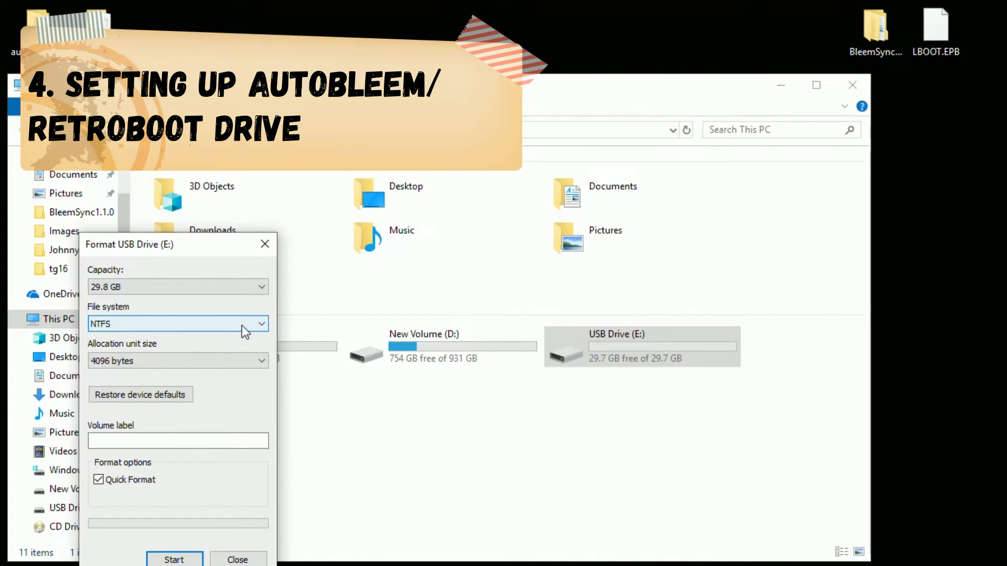
click(265, 325)
click(182, 345)
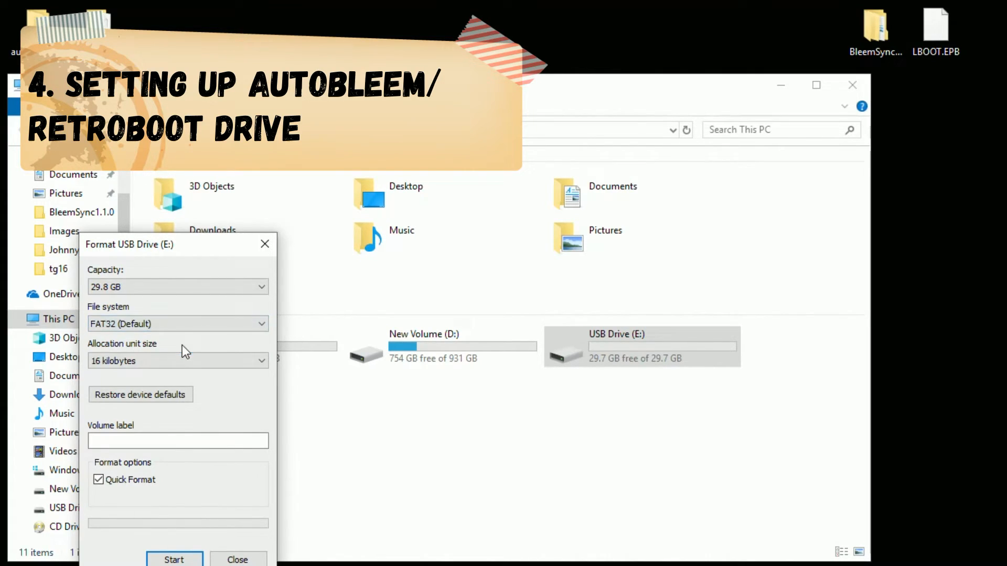
click(158, 440)
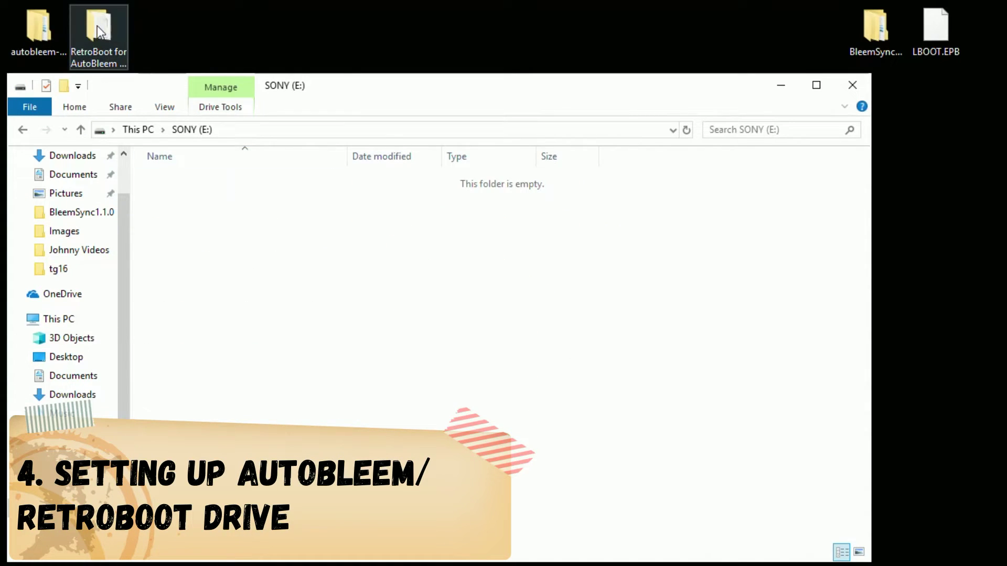
Select all four folders from the autobleem download for copying to SONY (E:).
click(38, 30)
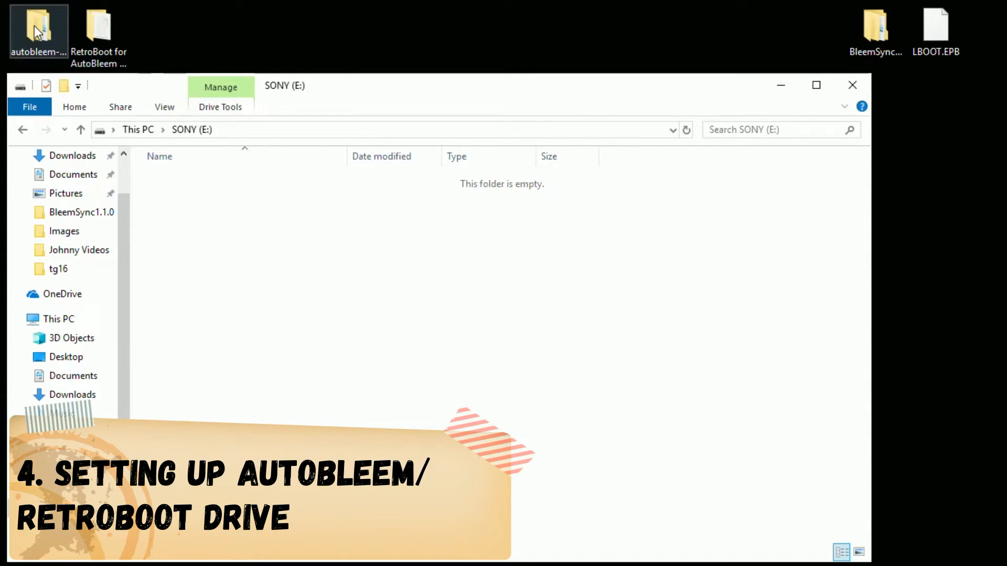
double_click(34, 27)
mouse_move(205, 417)
mouse_down()
mouse_move(179, 327)
mouse_move(285, 194)
mouse_up()
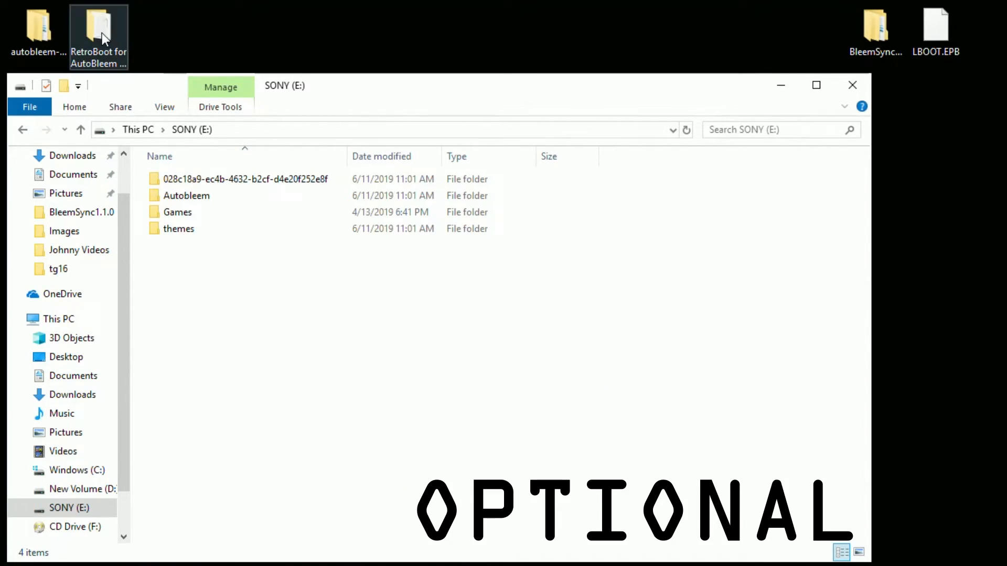
Copy AutoBleem, retroarch and roms from RetroBoot for AutoBleem 0.8b onto SONY (E:), replacing duplicates.
double_click(101, 33)
drag(554, 412, 397, 381)
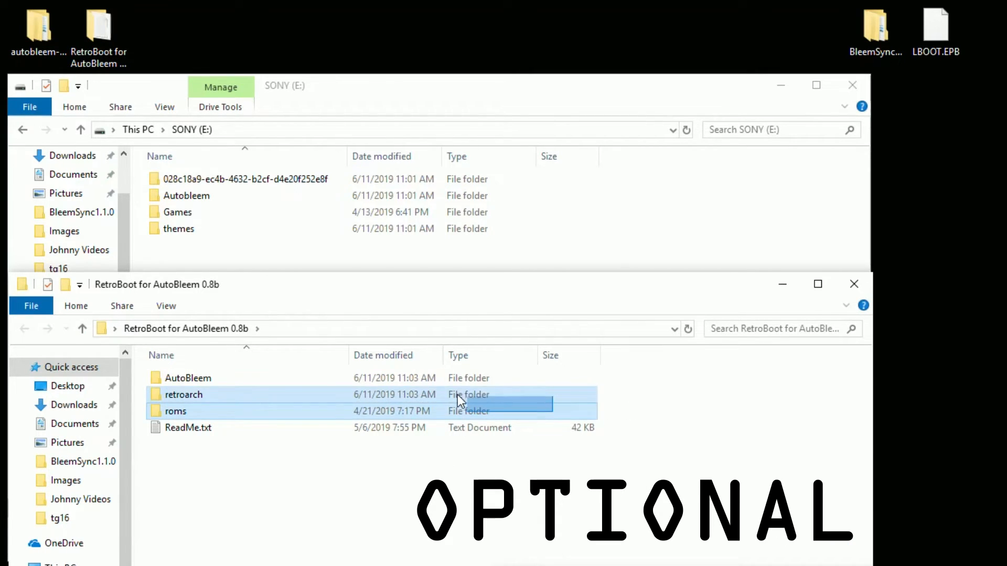
mouse_move(275, 376)
mouse_down()
mouse_move(349, 280)
mouse_move(345, 252)
mouse_up()
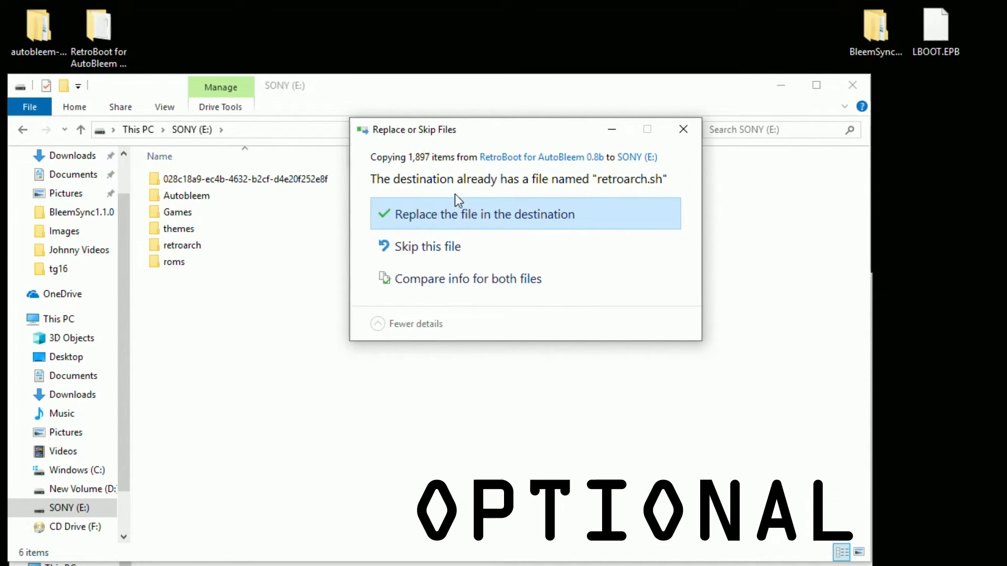
click(485, 216)
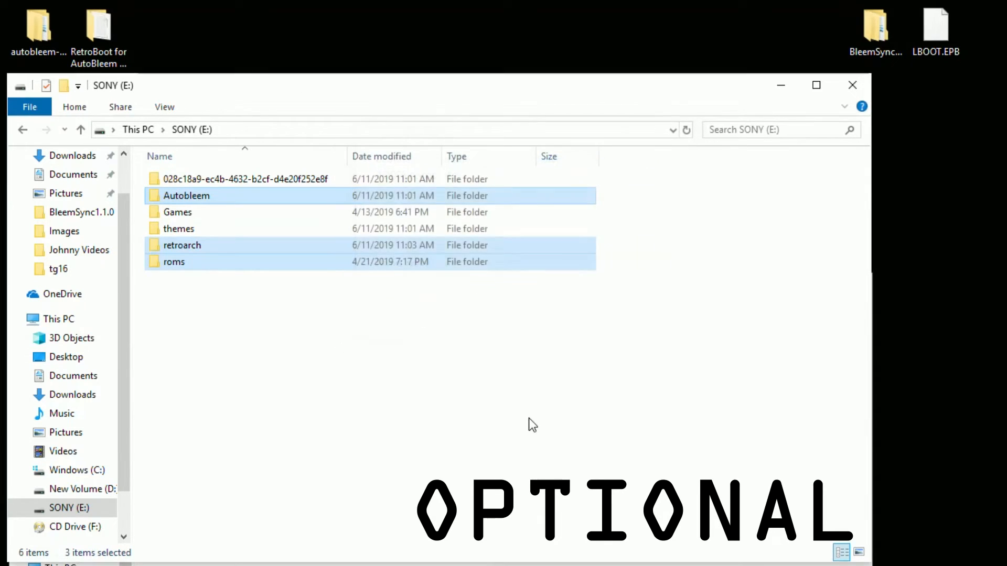
click(529, 418)
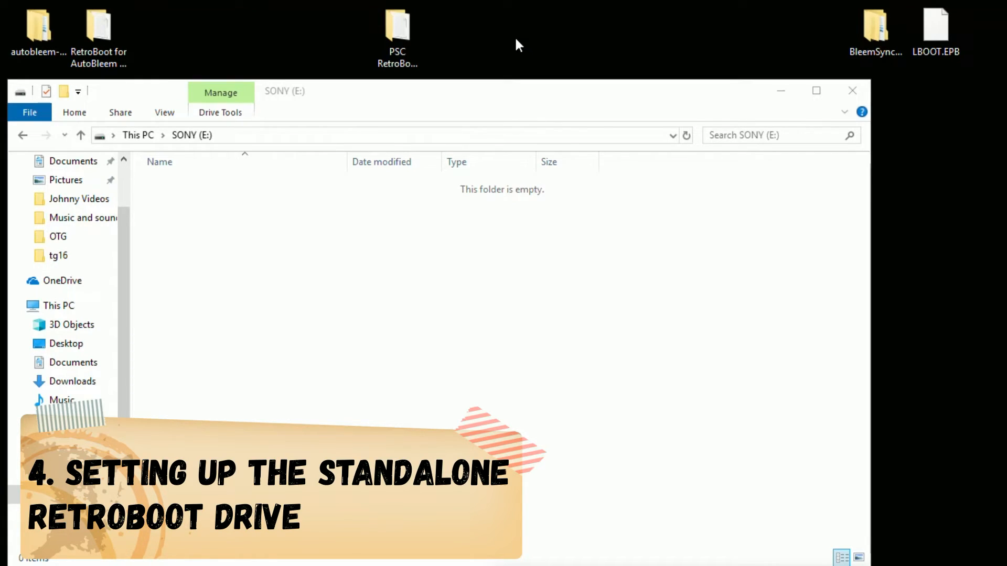
Copy the three PSC RetroBoot 0.8b folders onto the empty SONY (E:) drive.
double_click(404, 28)
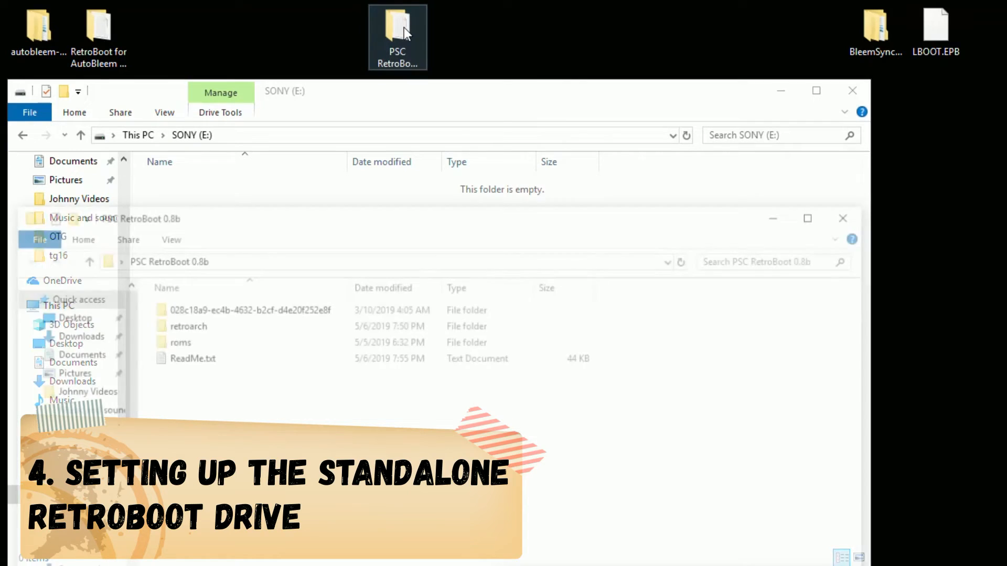
drag(522, 341, 396, 304)
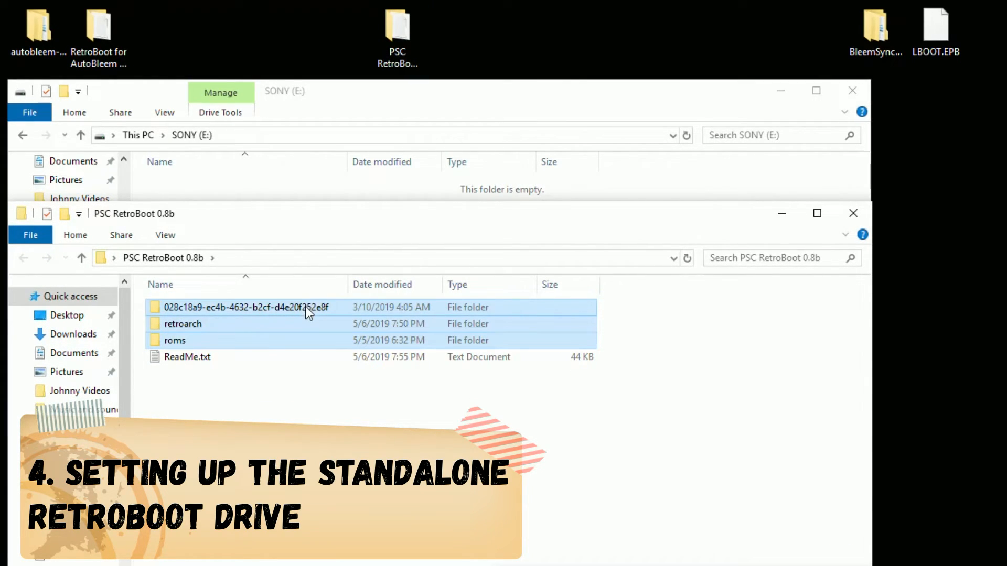
drag(305, 306, 308, 188)
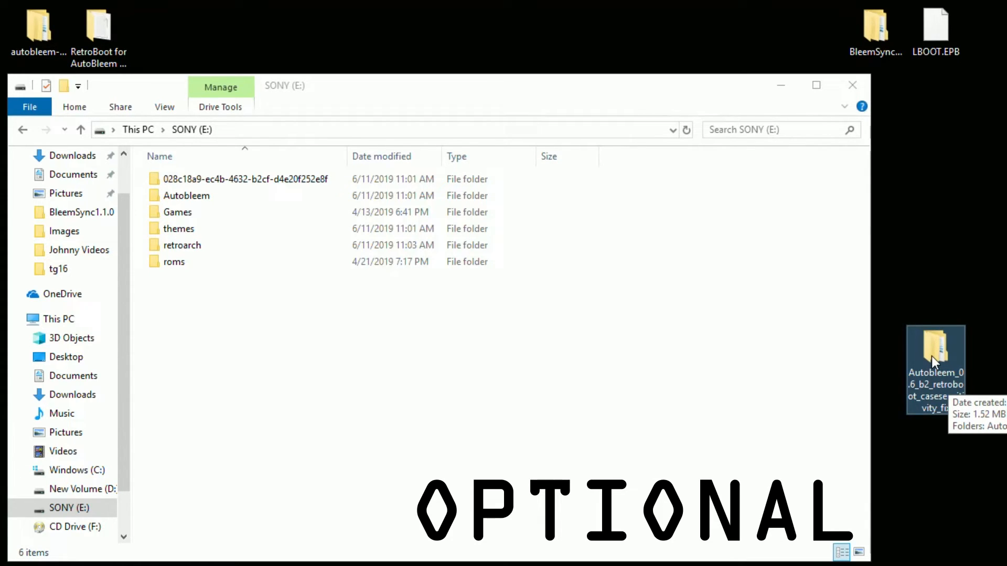
Copy the Autobleem folder from the 0.6_b2 case-sensitivity fix onto SONY (E:), replacing existing files.
double_click(932, 357)
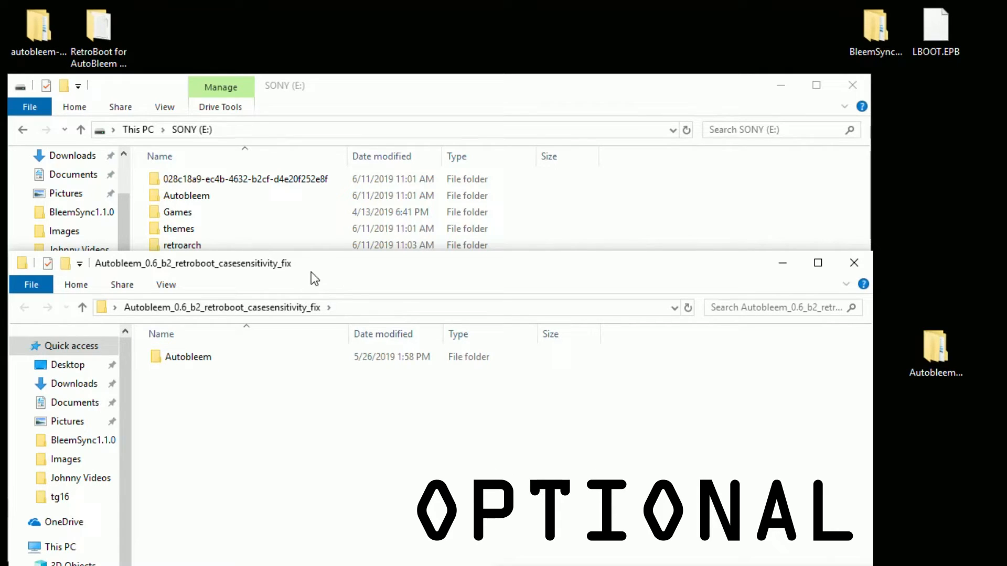
drag(311, 264, 317, 393)
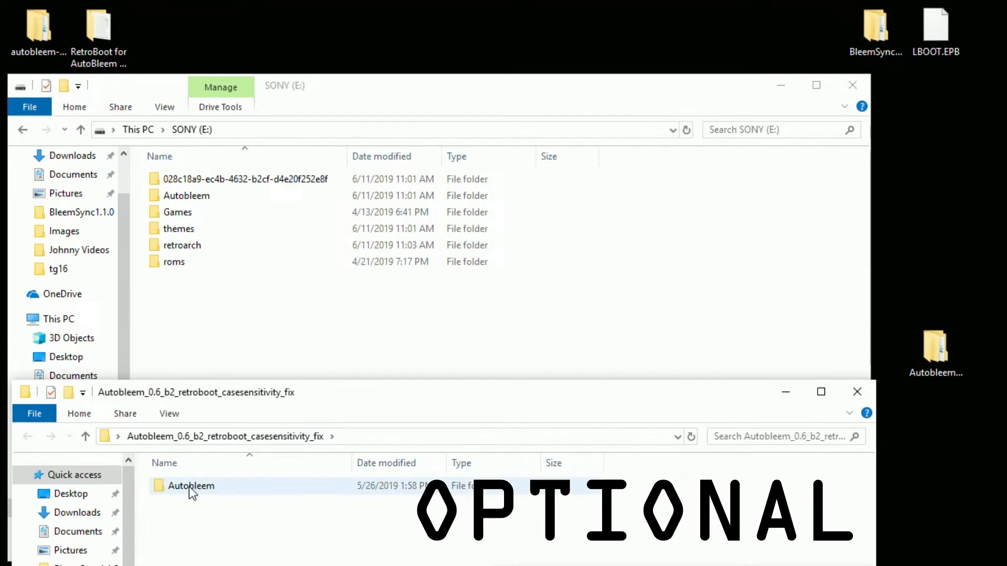
drag(189, 486, 266, 304)
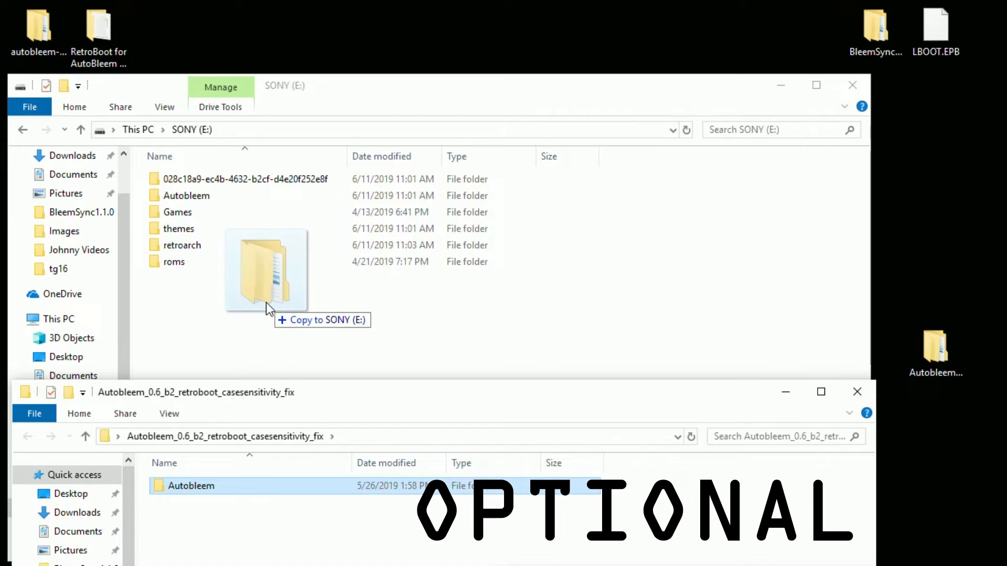
drag(266, 303, 266, 302)
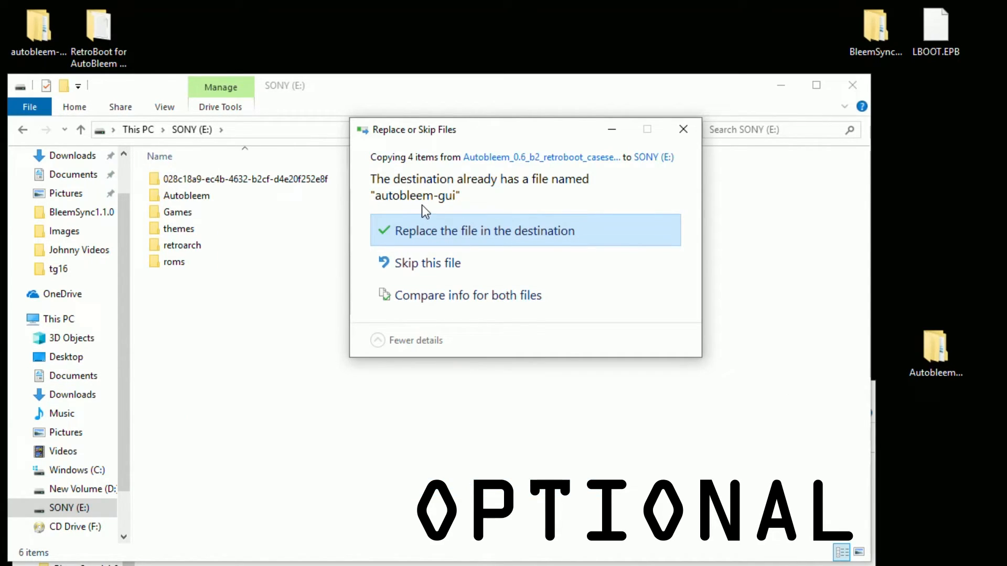
click(485, 234)
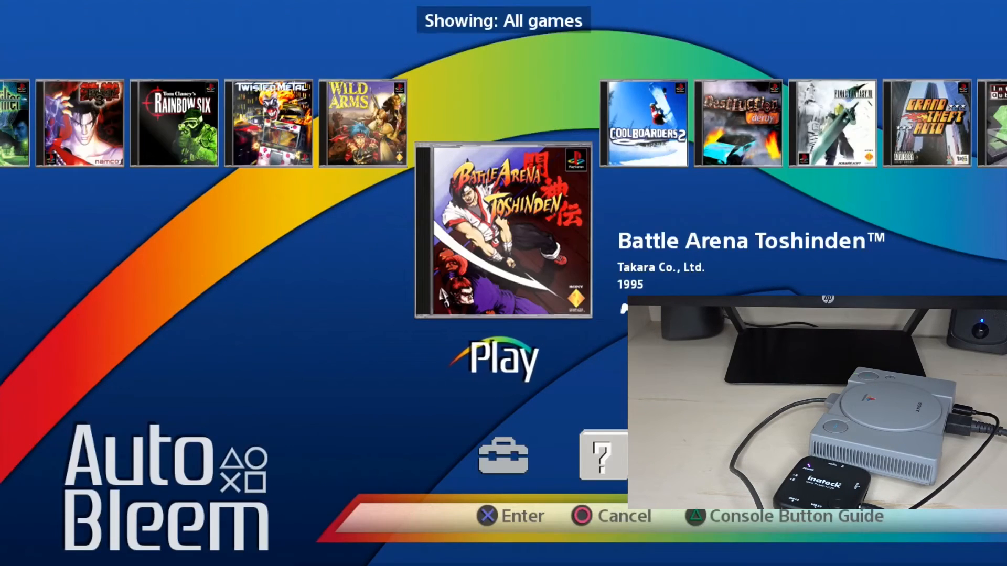
Scroll the AutoBleem game carousel right and left with the controller.
key(Right)
key(Right)
key(Right)
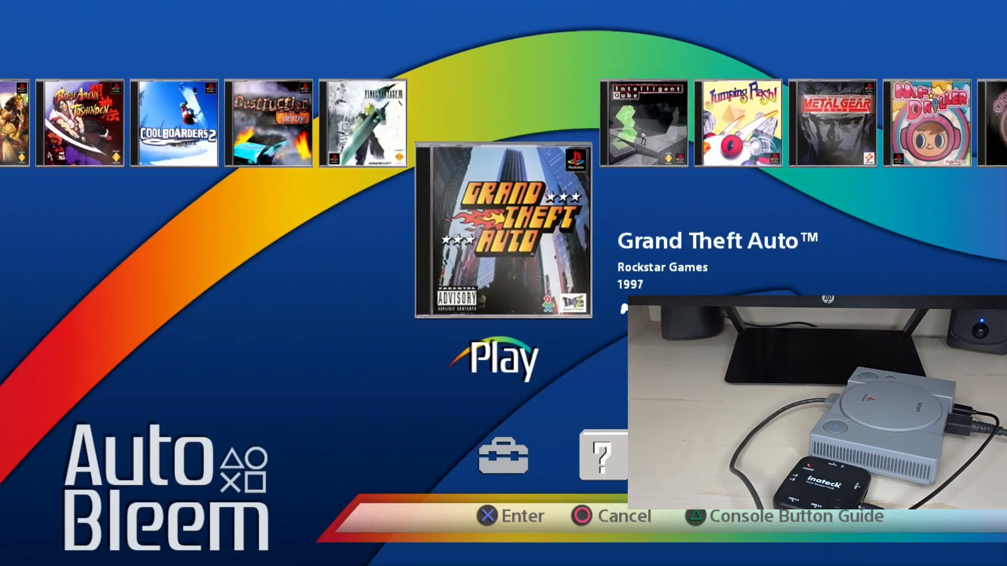
key(Left)
key(Left)
key(Left)
key(Left)
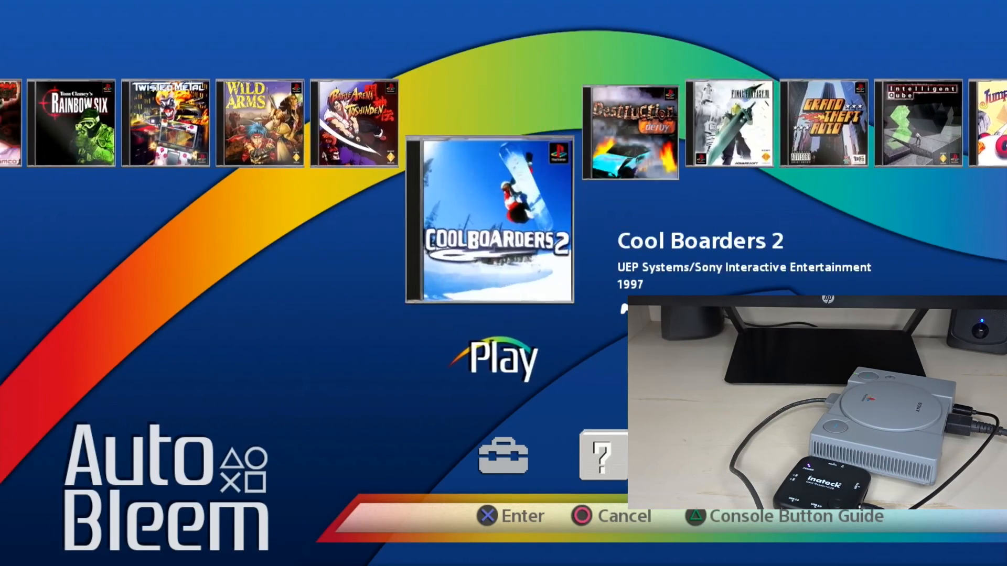
key(Right)
key(Right)
key(Right)
key(Right)
key(Right)
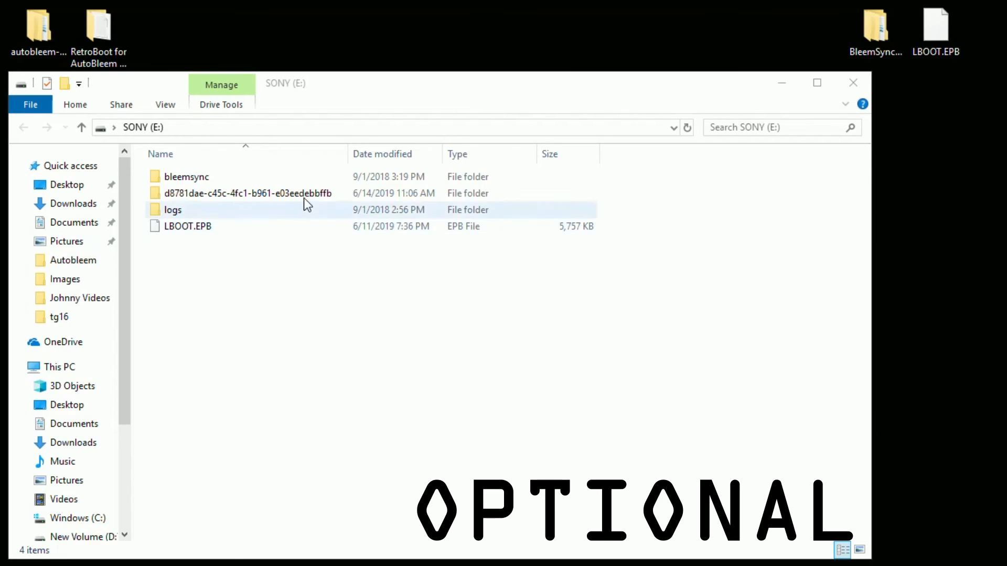
Create a new blank text document inside bleemsync\flags on the SONY drive.
double_click(202, 181)
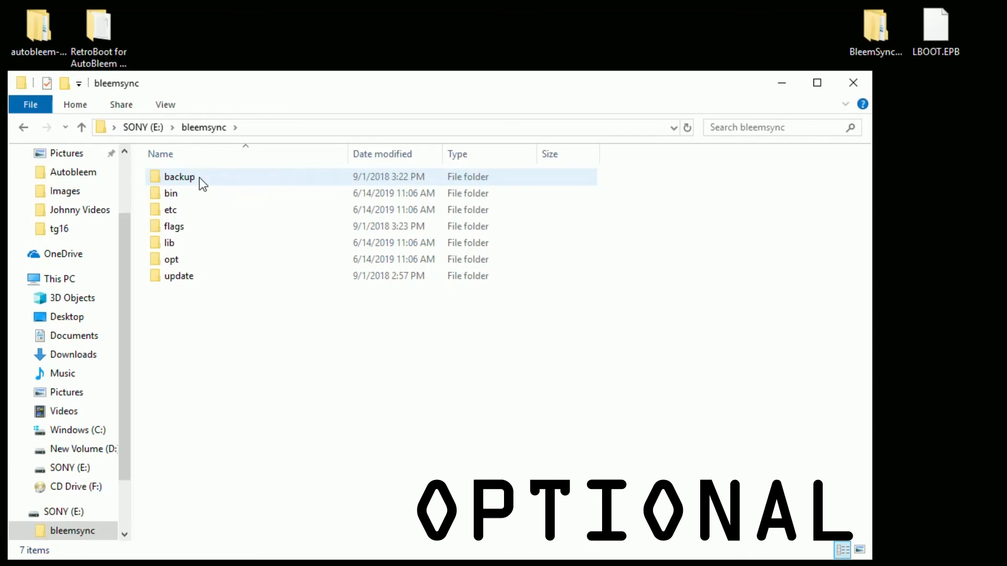
click(175, 229)
double_click(174, 228)
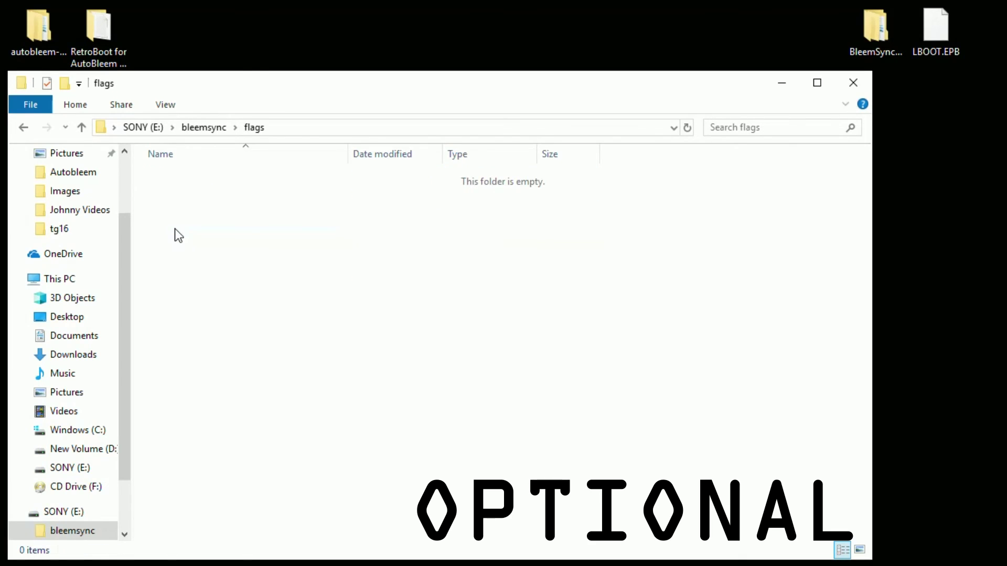
right_click(153, 169)
mouse_move(191, 358)
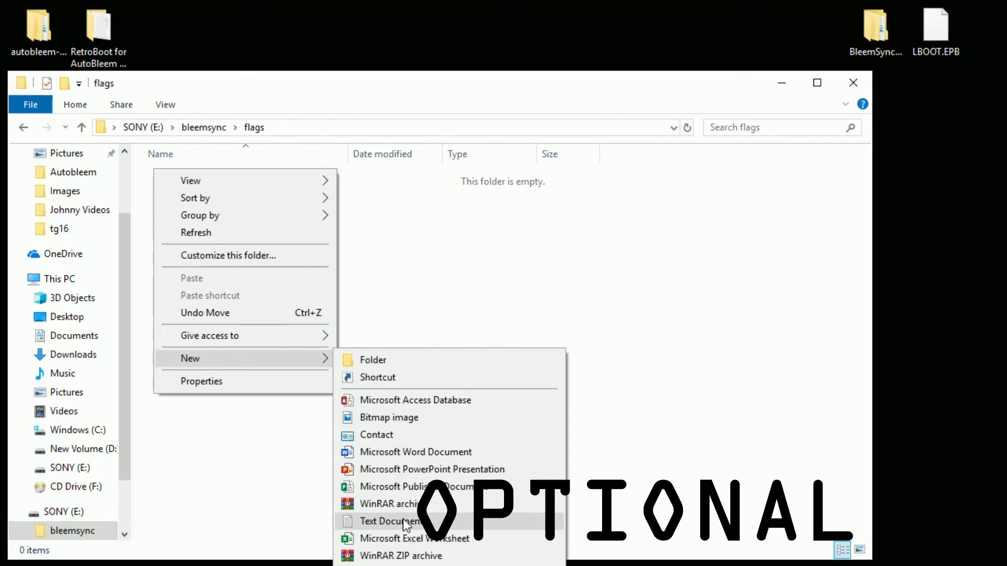
click(402, 518)
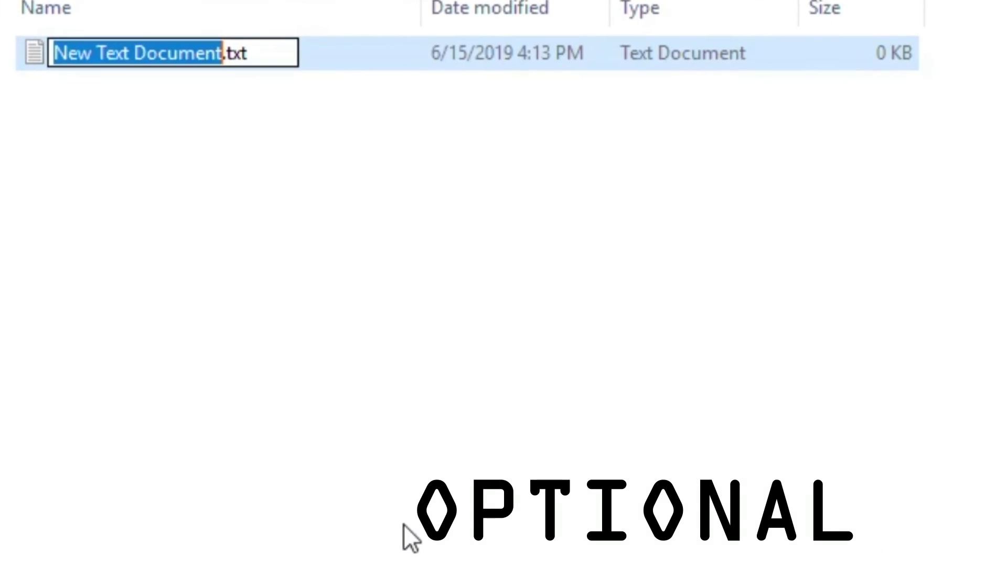
text(UNINSTALL)
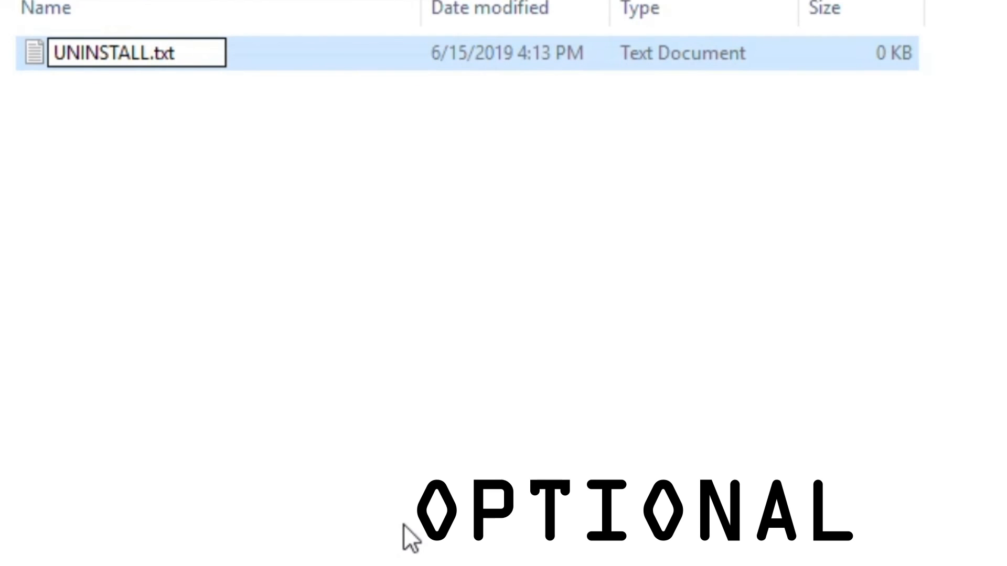
Rename it to an extensionless UNINSTALL file, accepting the extension warning.
key(Delete)
key(Delete)
key(Delete)
key(Delete)
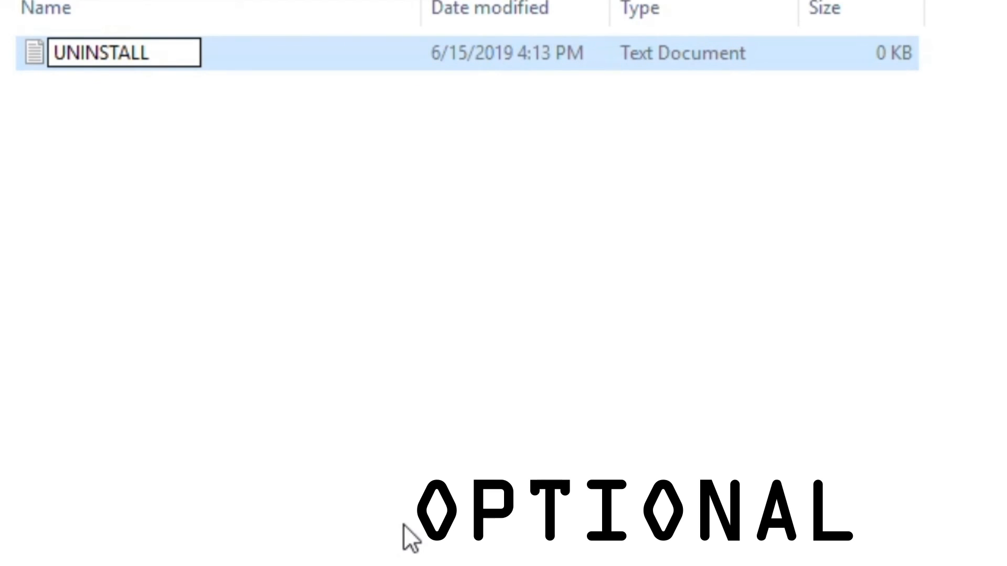
key(Return)
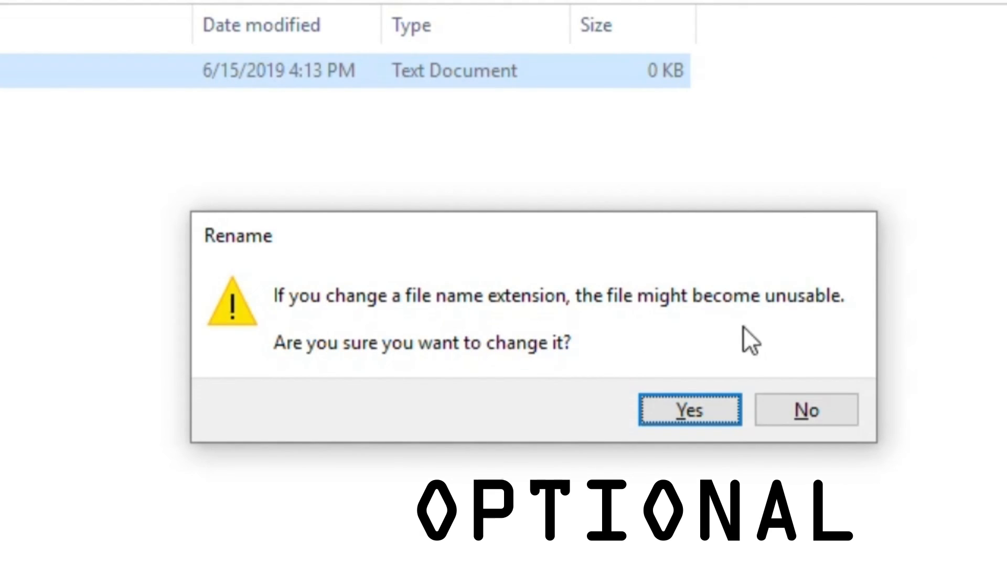
click(710, 410)
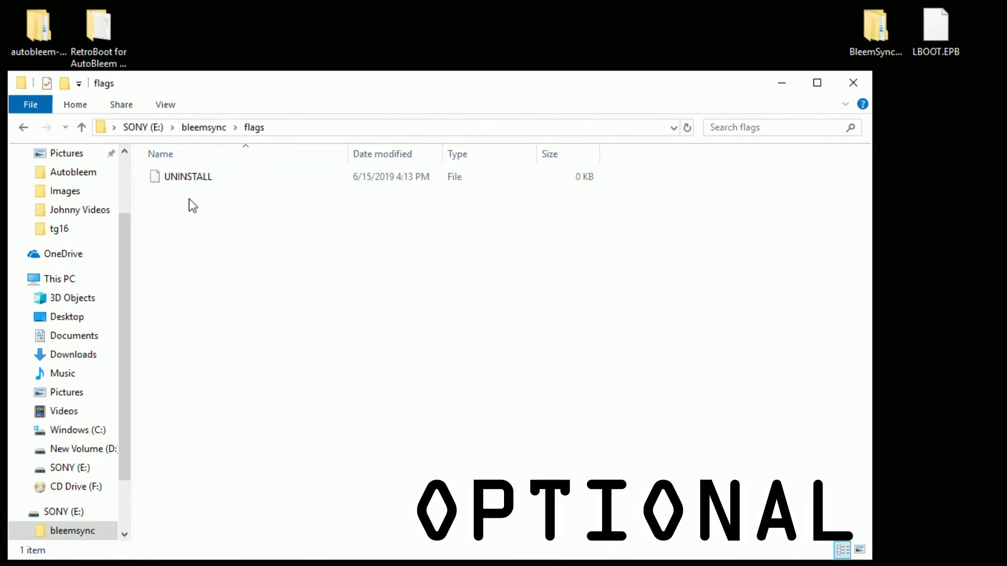